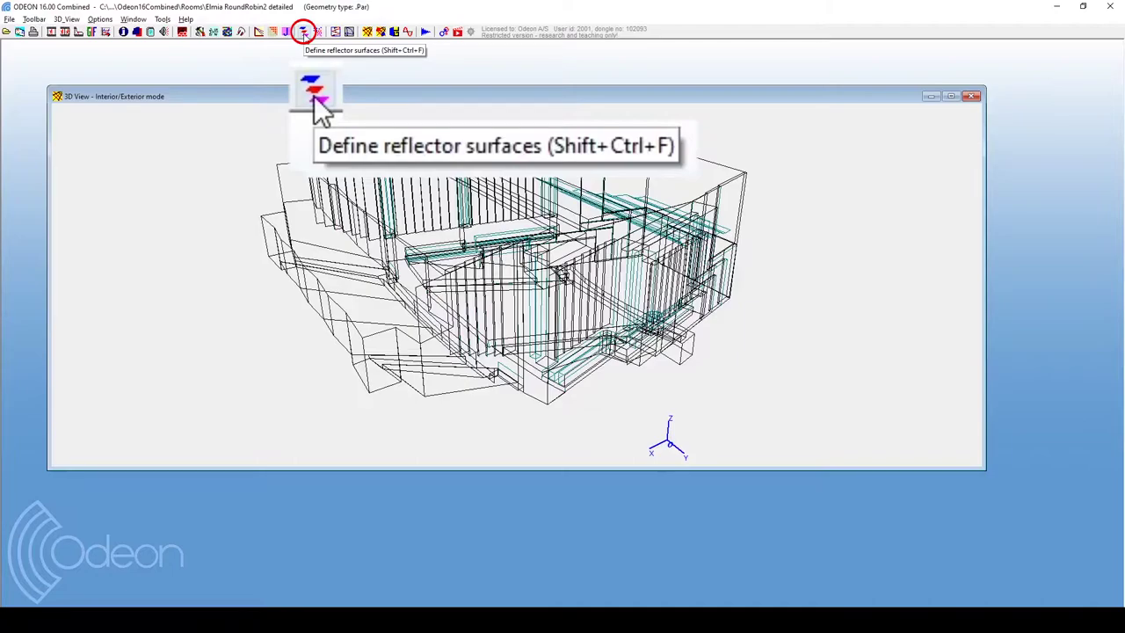
# Step: Open the reflector definition window and select SIDEREFLECTOR surfaces 283 through 422
pyautogui.click(304, 31)
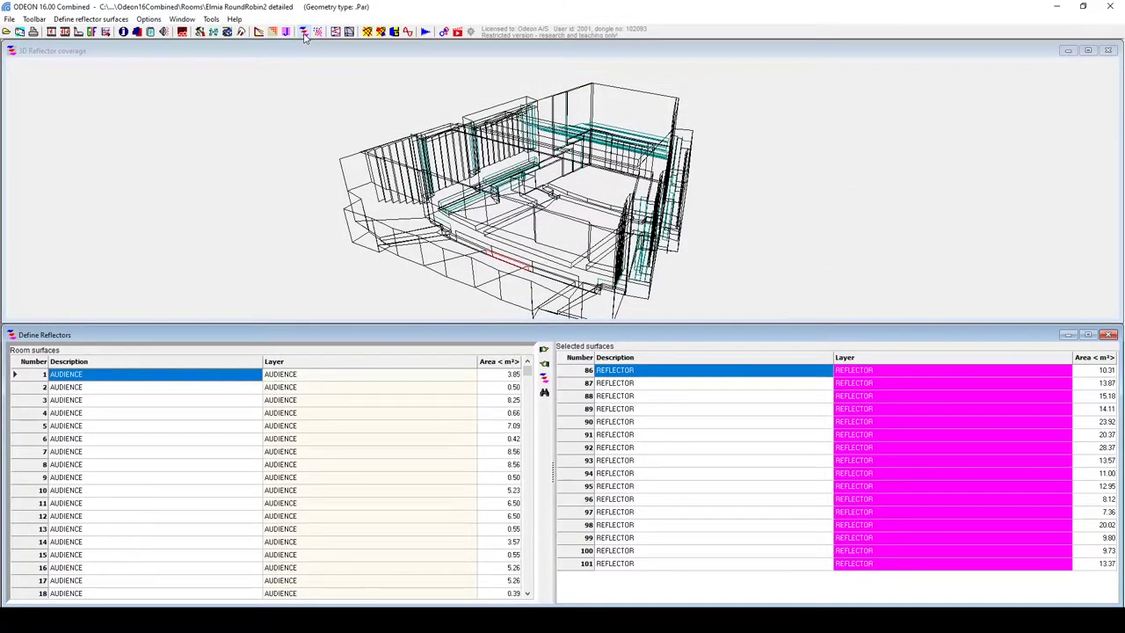
pyautogui.click(304, 33)
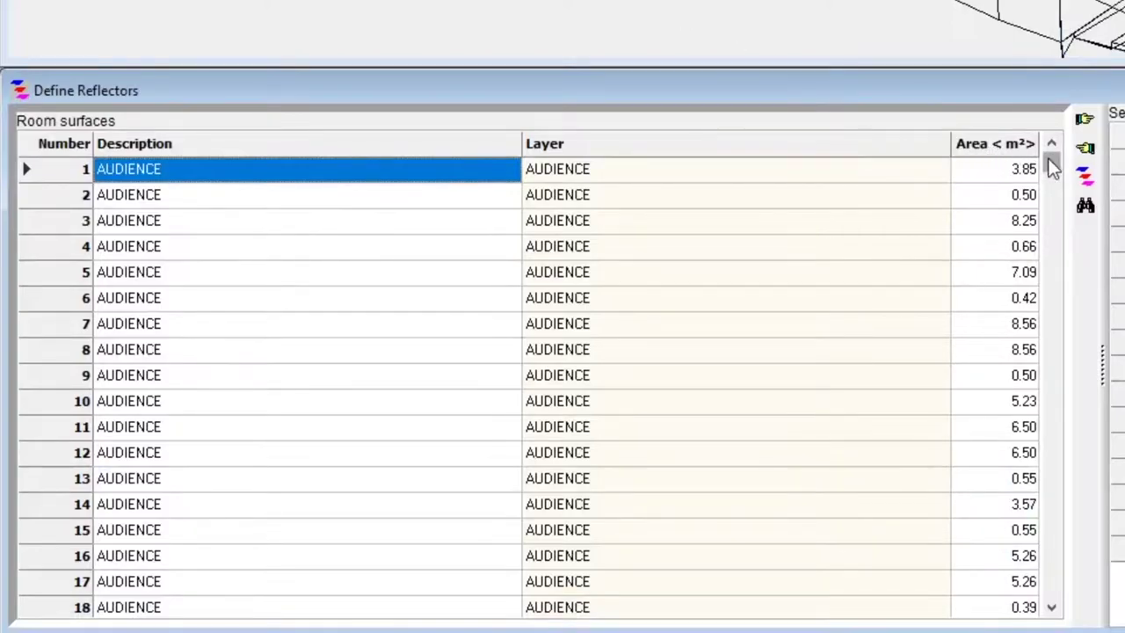
pyautogui.moveTo(1052, 168); pyautogui.dragTo(1072, 414)
pyautogui.click(445, 275)
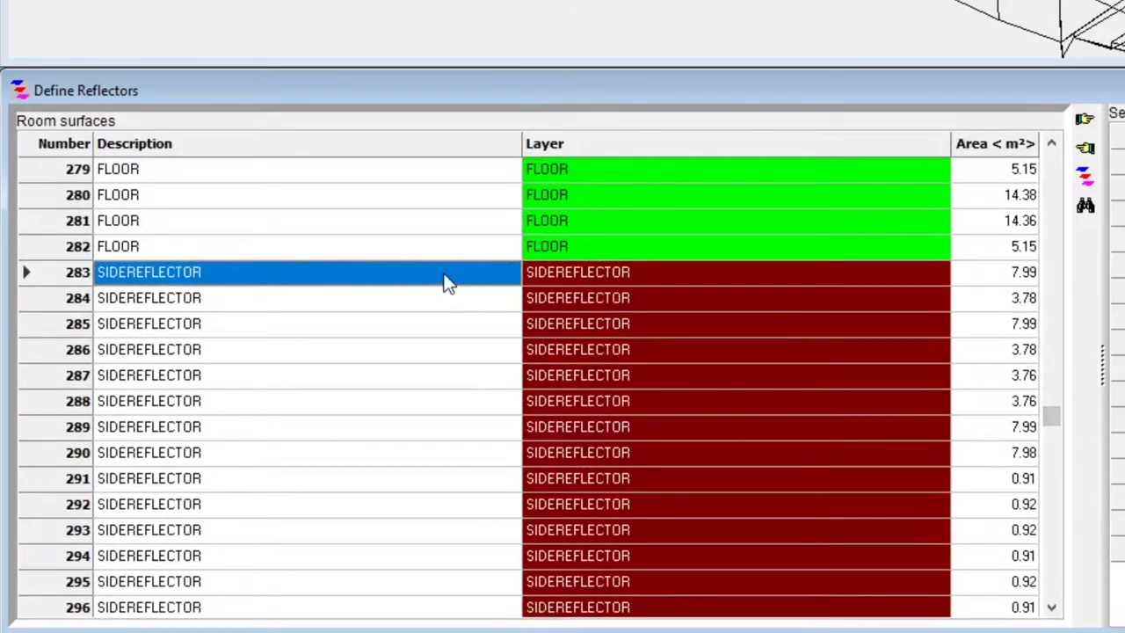
pyautogui.moveTo(1054, 415); pyautogui.dragTo(1055, 545)
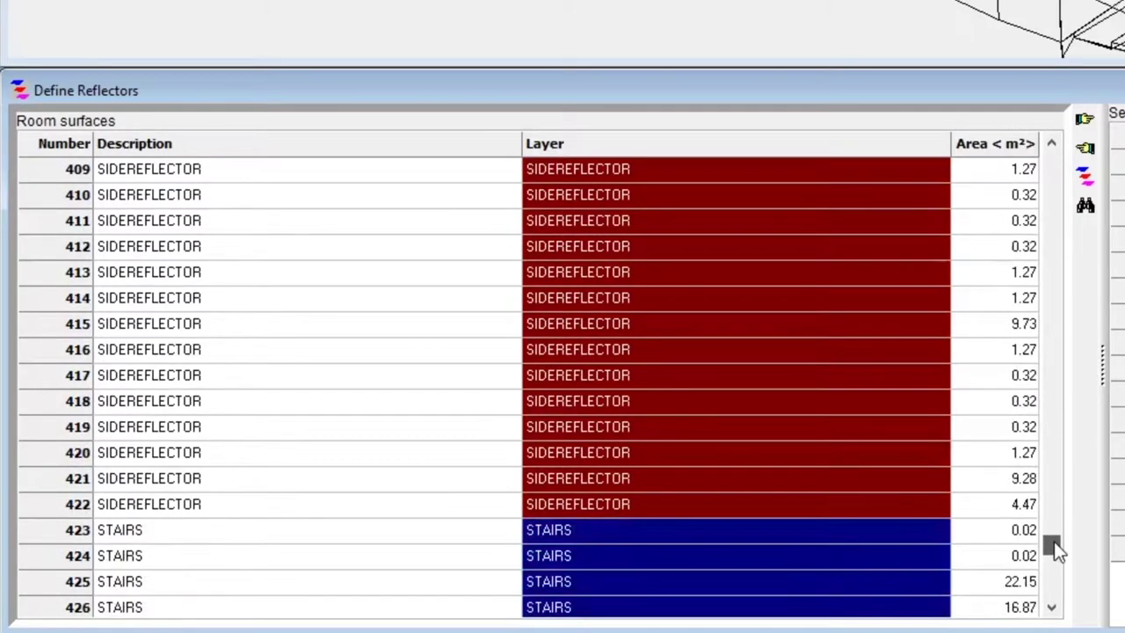
pyautogui.keyDown('shift'); pyautogui.click(303, 515); pyautogui.keyUp('shift')
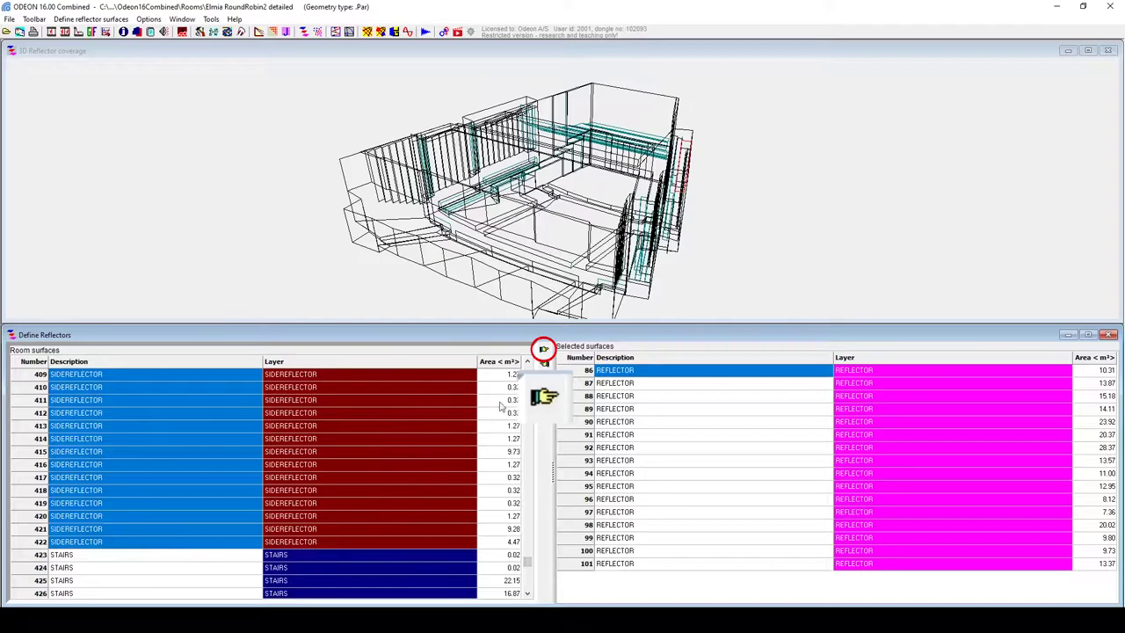
# Step: Add surfaces 283–422 to the selected reflectors and display the reflectors coloured in 3D
pyautogui.click(543, 349)
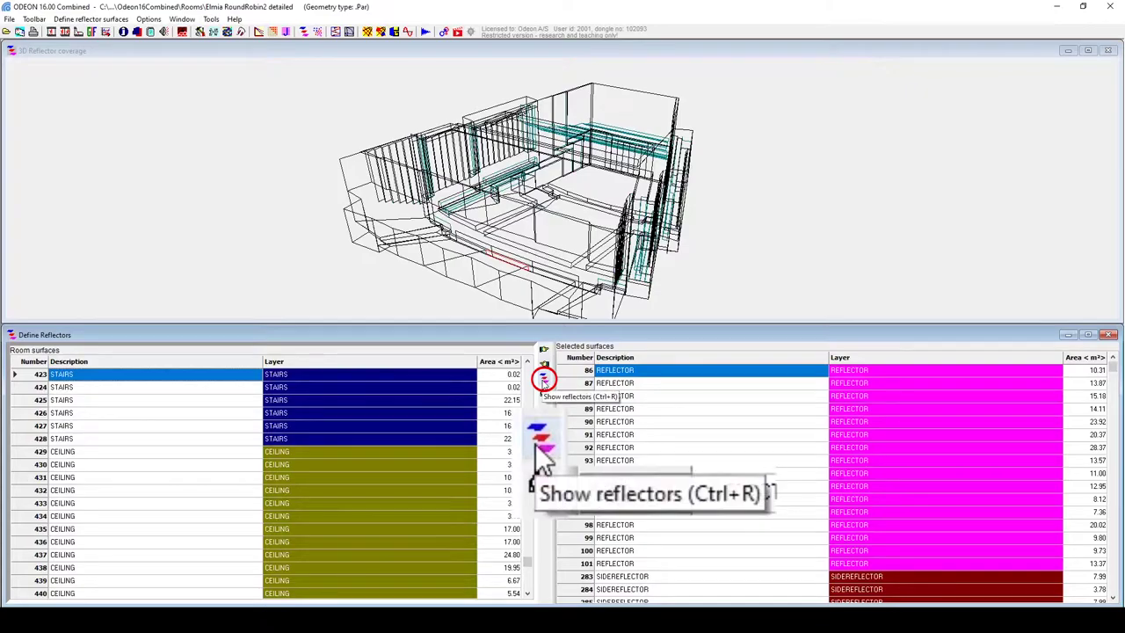
pyautogui.click(544, 379)
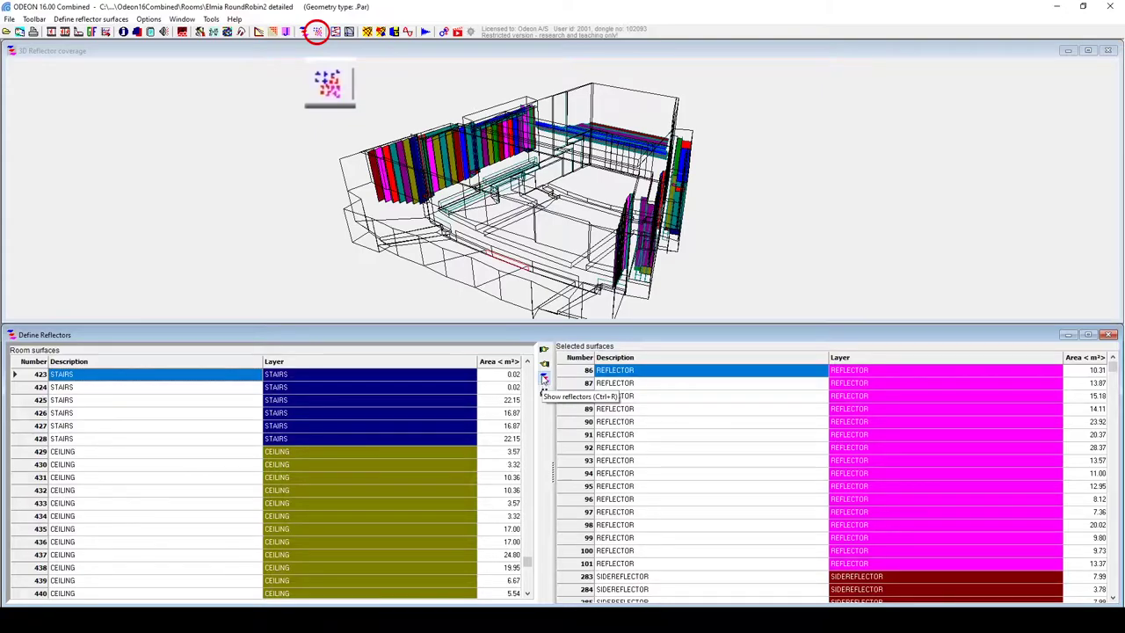
# Step: Open the 3D Reflector coverage view, check source P2's coverage, then return to source P1
pyautogui.click(318, 32)
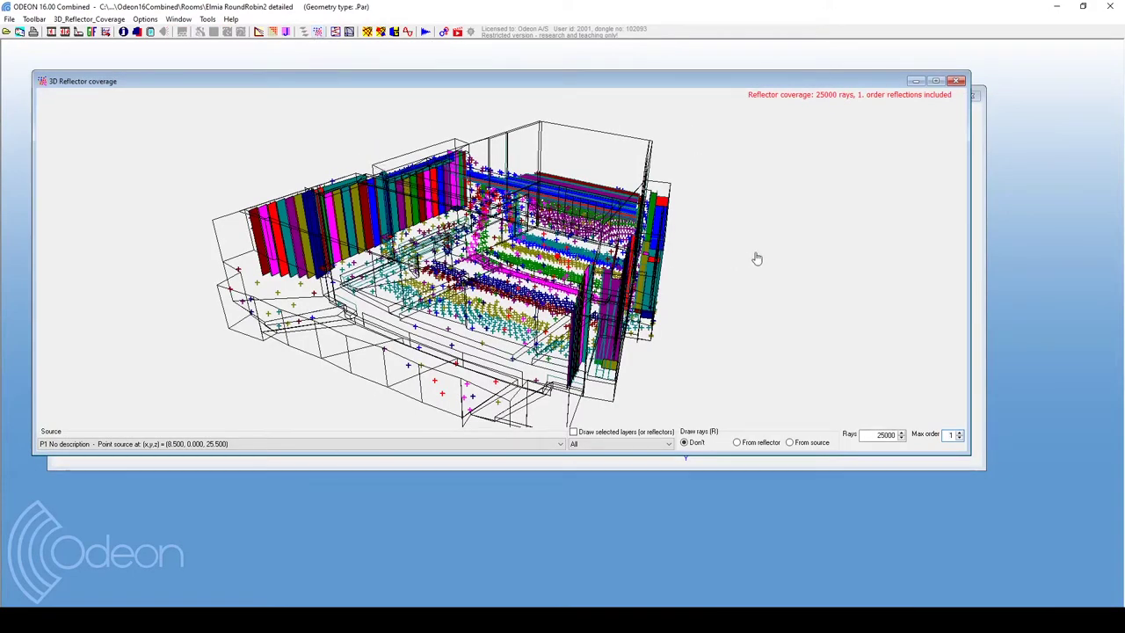
pyautogui.moveTo(786, 254); pyautogui.dragTo(664, 208)
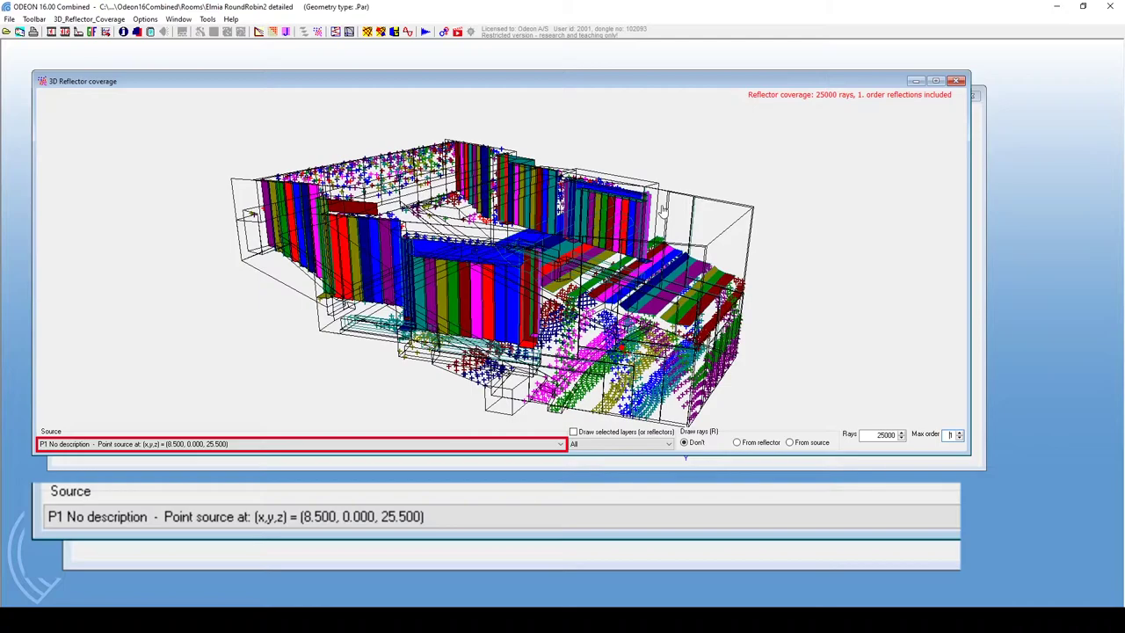
pyautogui.click(476, 444)
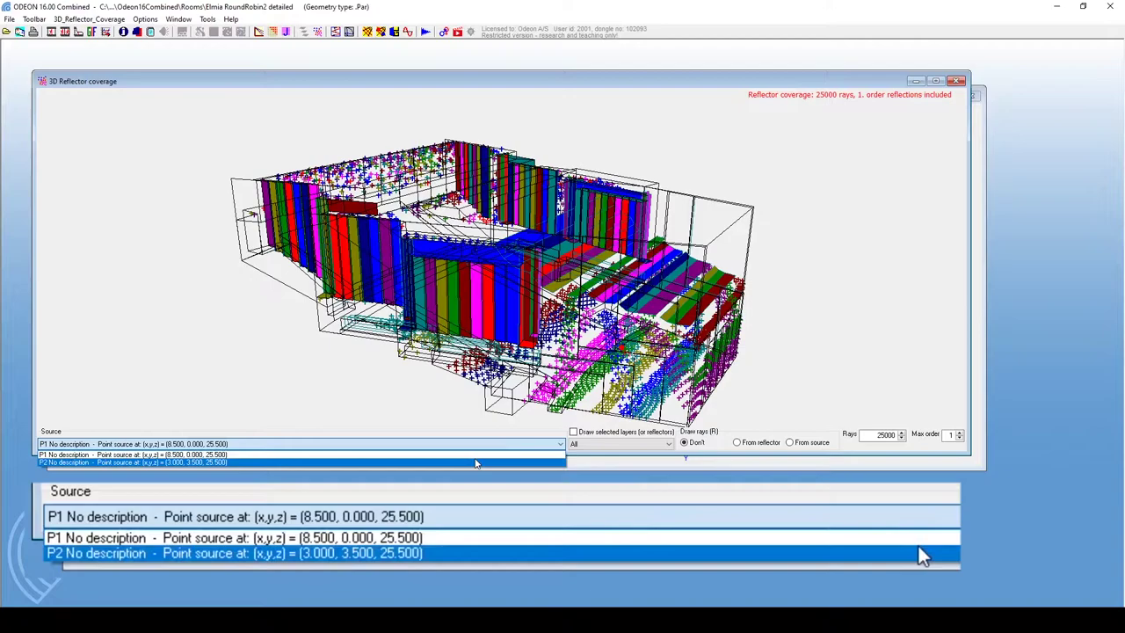
pyautogui.click(476, 463)
pyautogui.click(476, 445)
pyautogui.click(475, 453)
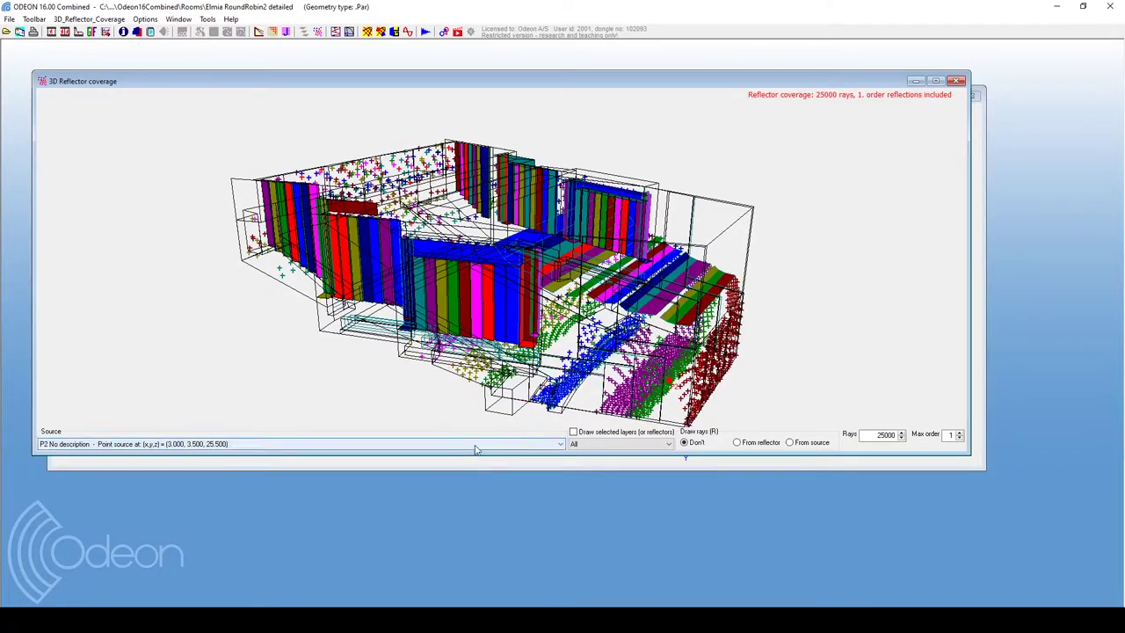
pyautogui.click(476, 444)
pyautogui.click(476, 454)
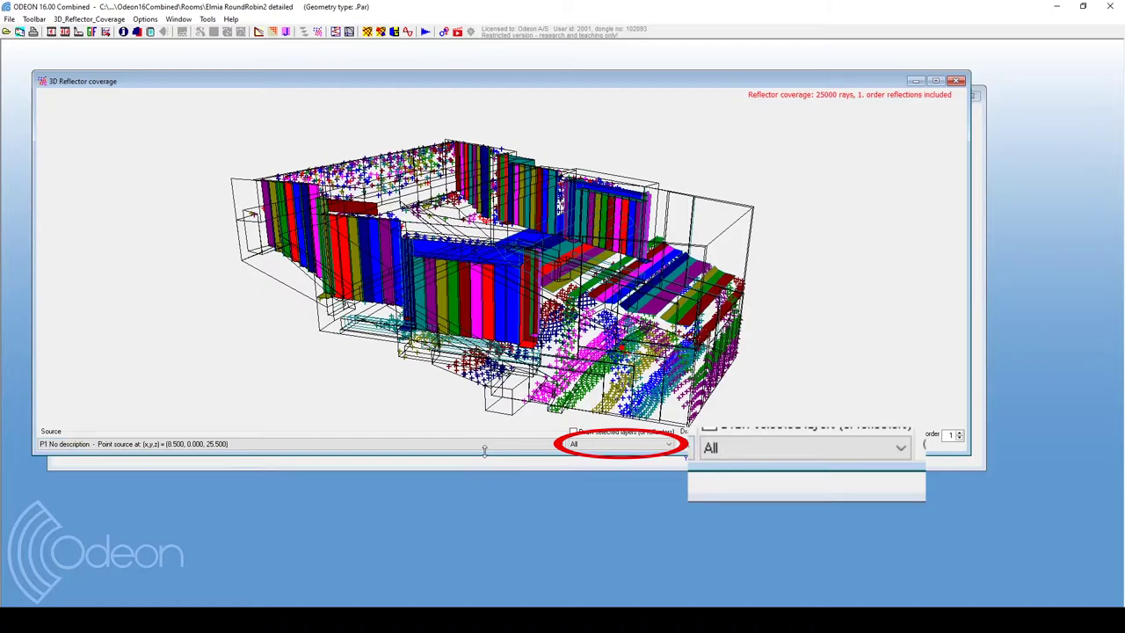
# Step: Show reflector 86's coverage alone, stepping up to reflector 91 and back to 86
pyautogui.click(598, 447)
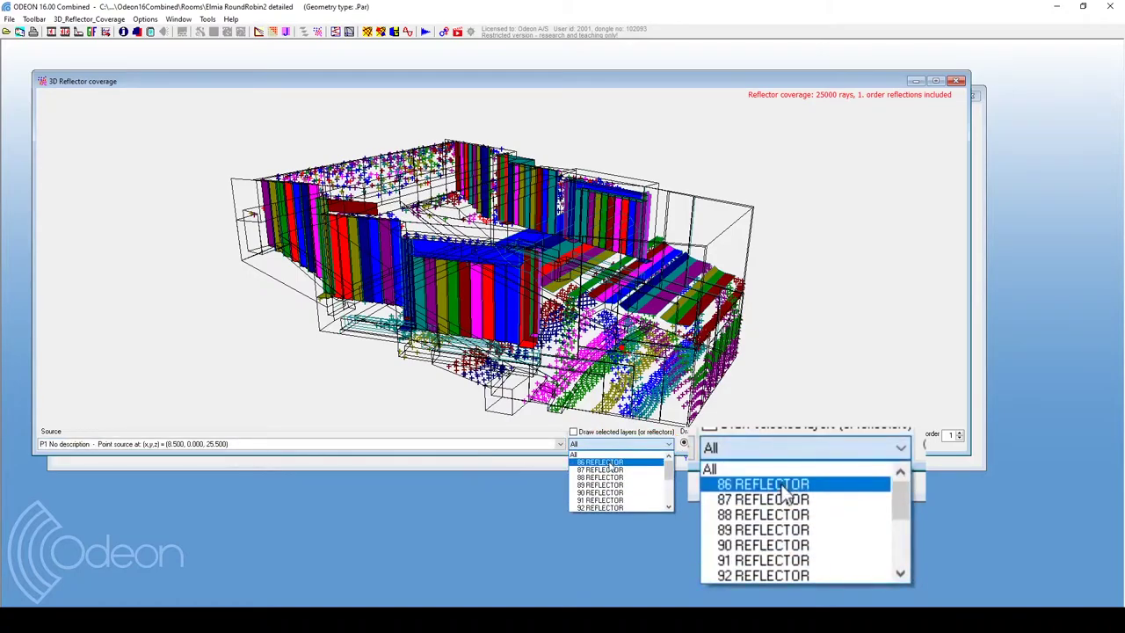
pyautogui.click(609, 464)
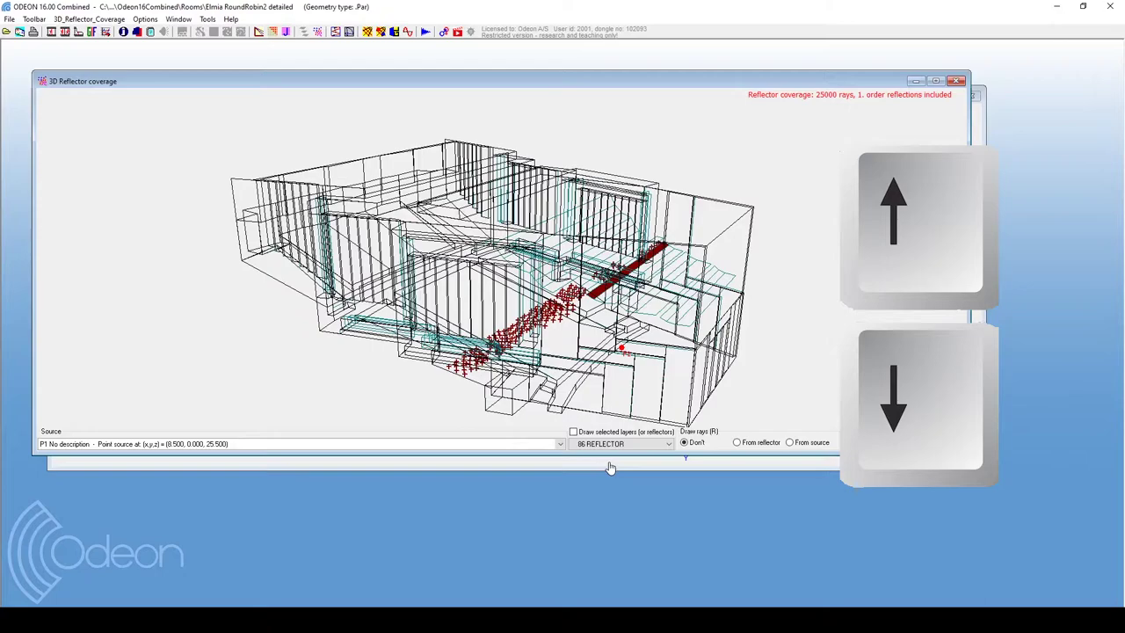
pyautogui.press('Up')
pyautogui.press('Up')
pyautogui.press('Up')
pyautogui.press('Up')
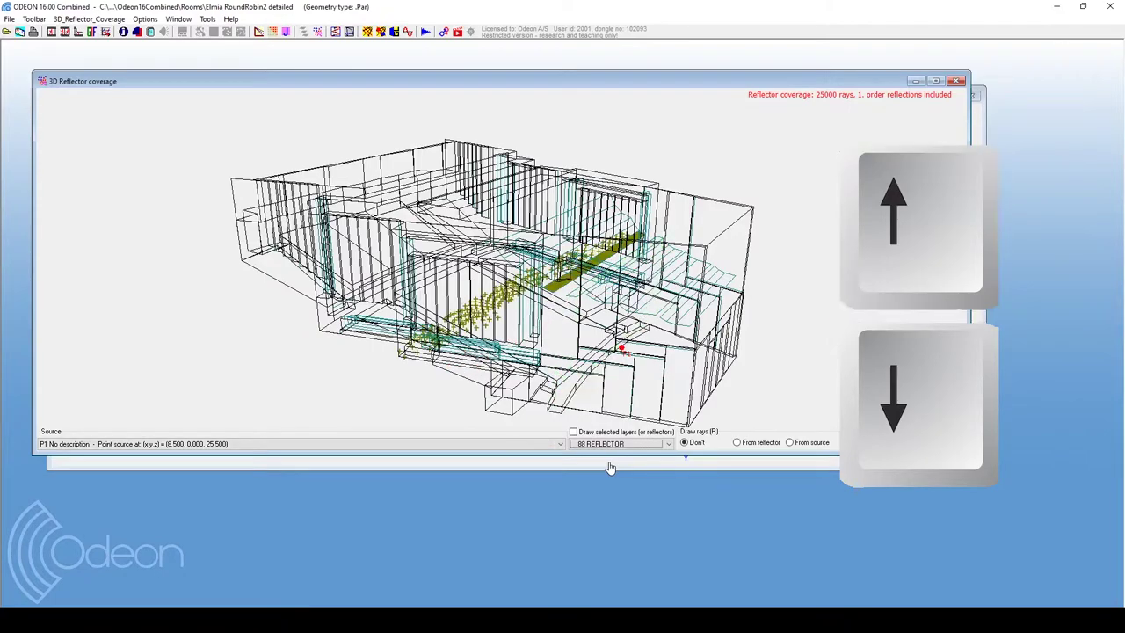
pyautogui.press('Up')
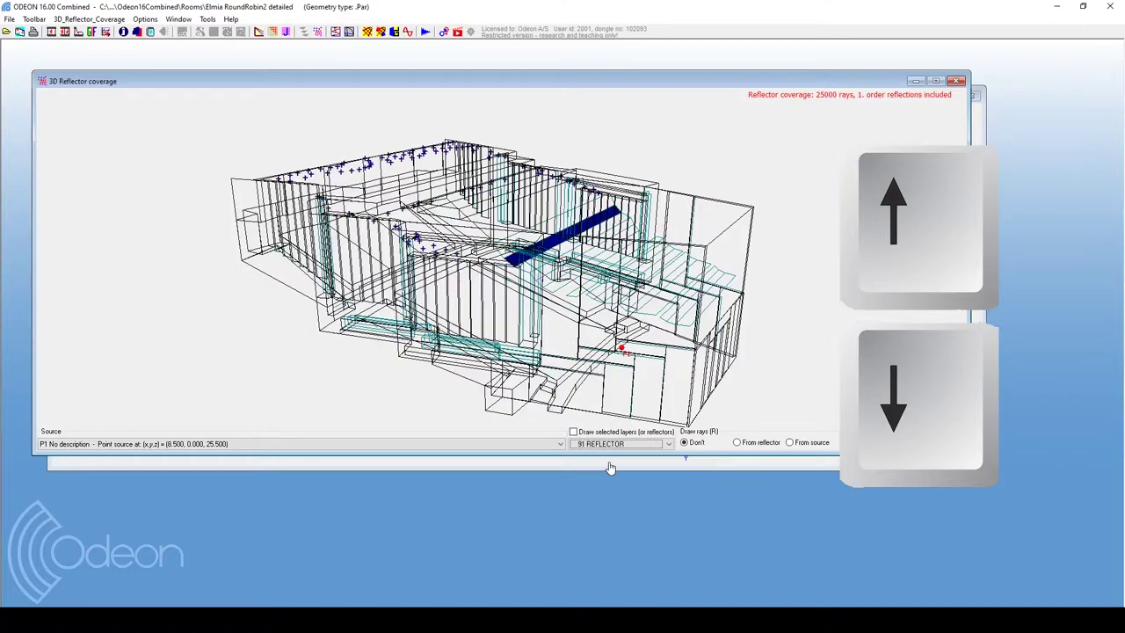
pyautogui.press('Down')
pyautogui.press('Down')
pyautogui.press('Down')
pyautogui.press('Down')
pyautogui.press('Down')
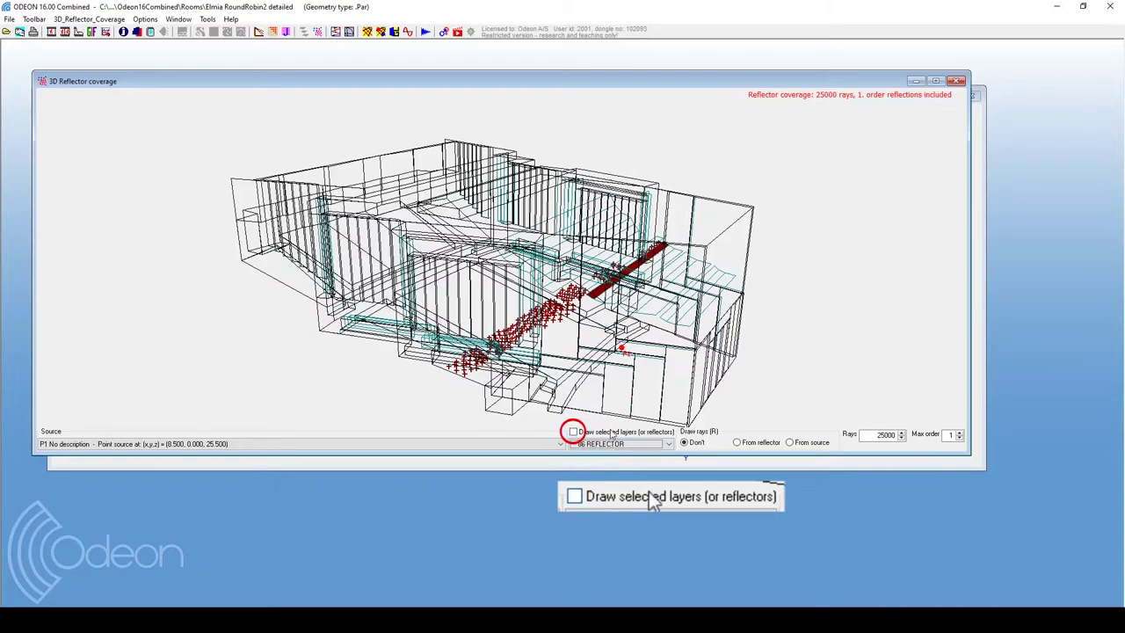
pyautogui.click(613, 433)
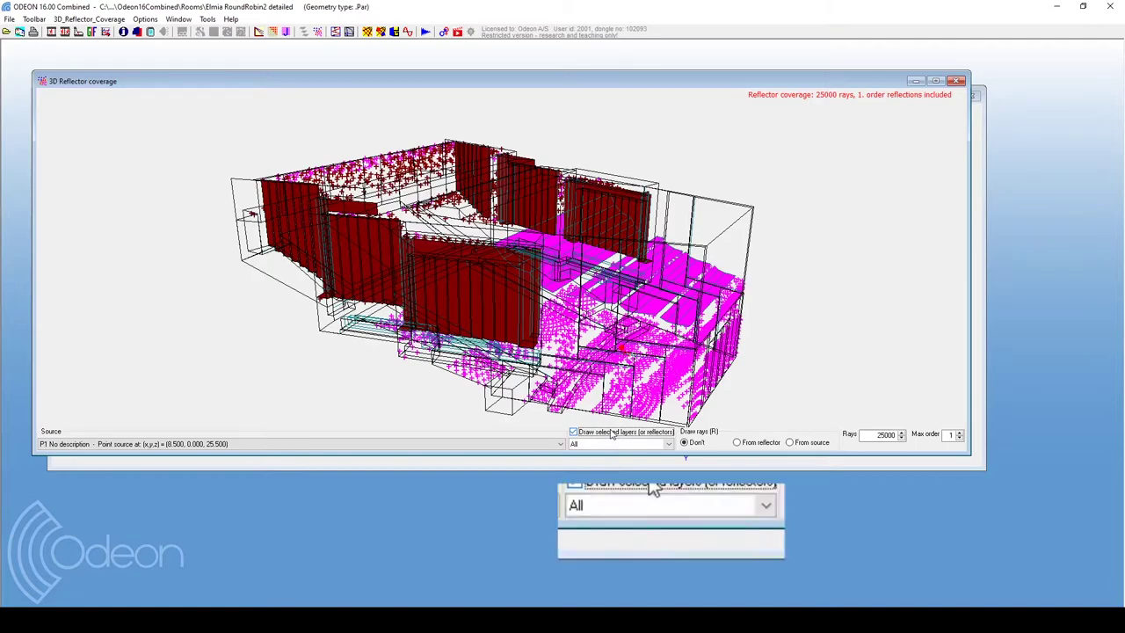
pyautogui.click(612, 444)
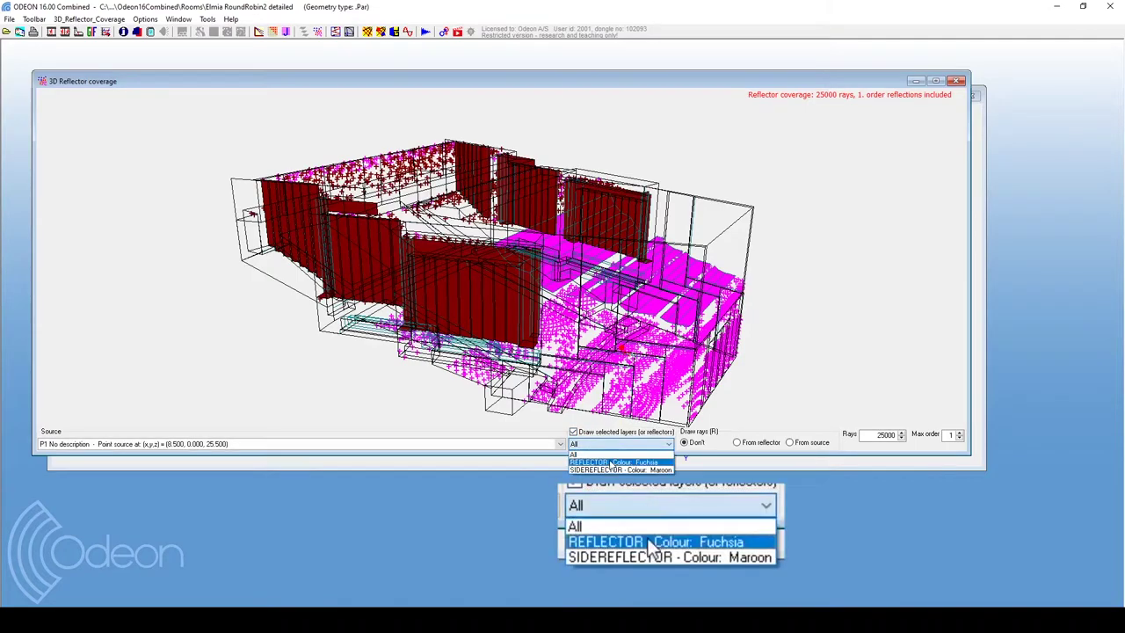
pyautogui.click(611, 463)
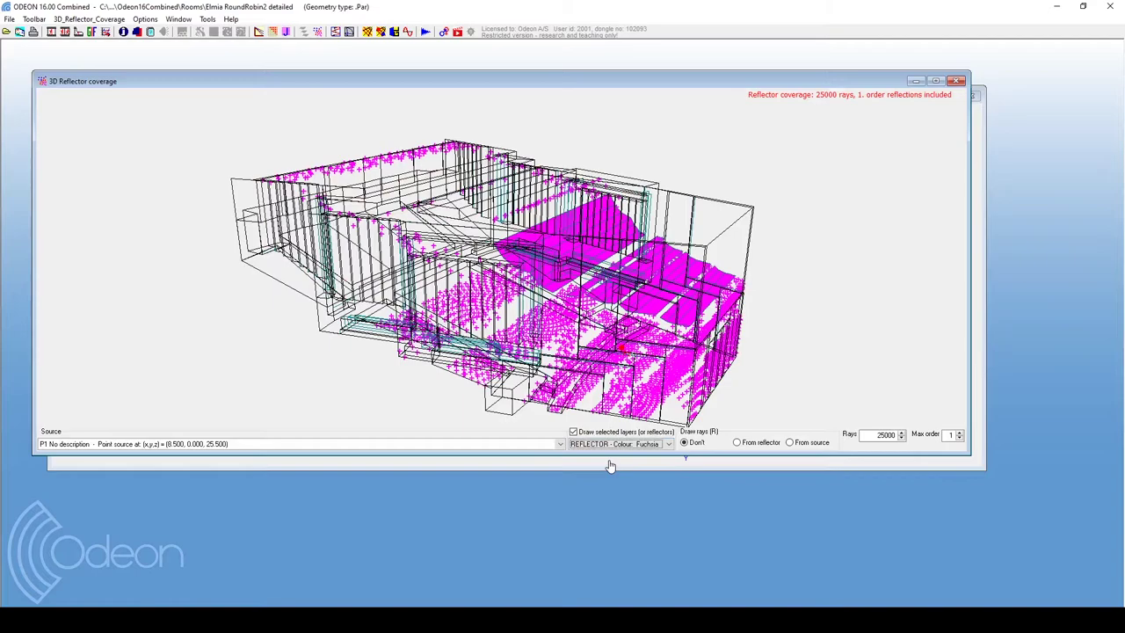
pyautogui.click(617, 432)
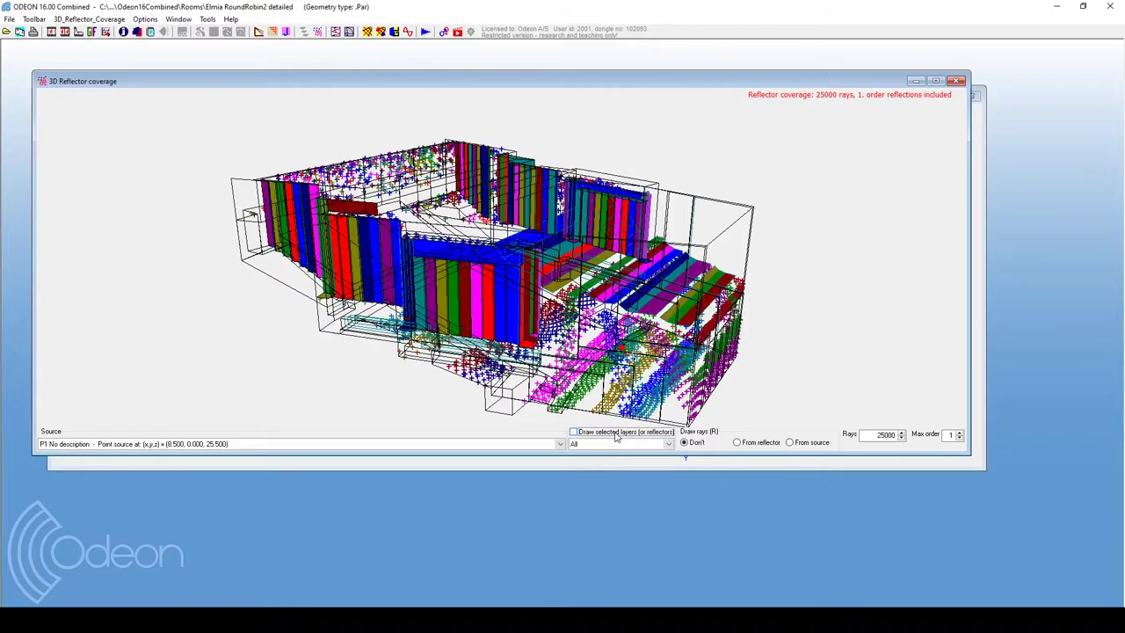
pyautogui.click(619, 444)
pyautogui.click(618, 464)
# Step: Draw reflector 86's rays from the reflector, then switch to drawing them from source P1
pyautogui.moveTo(571, 365); pyautogui.dragTo(611, 387)
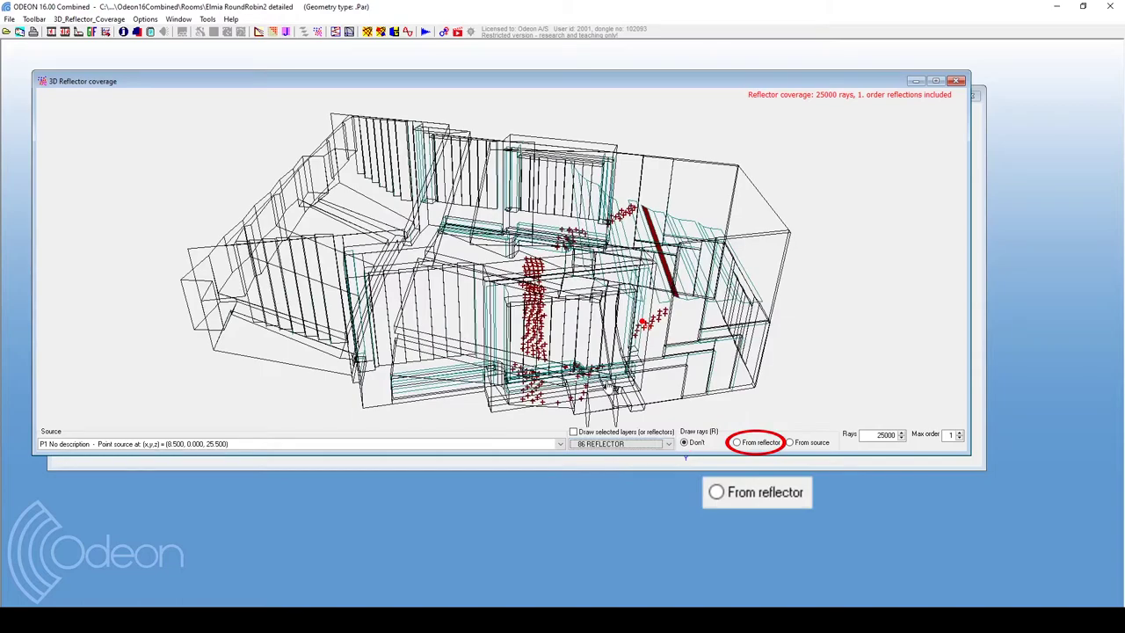
pyautogui.click(738, 443)
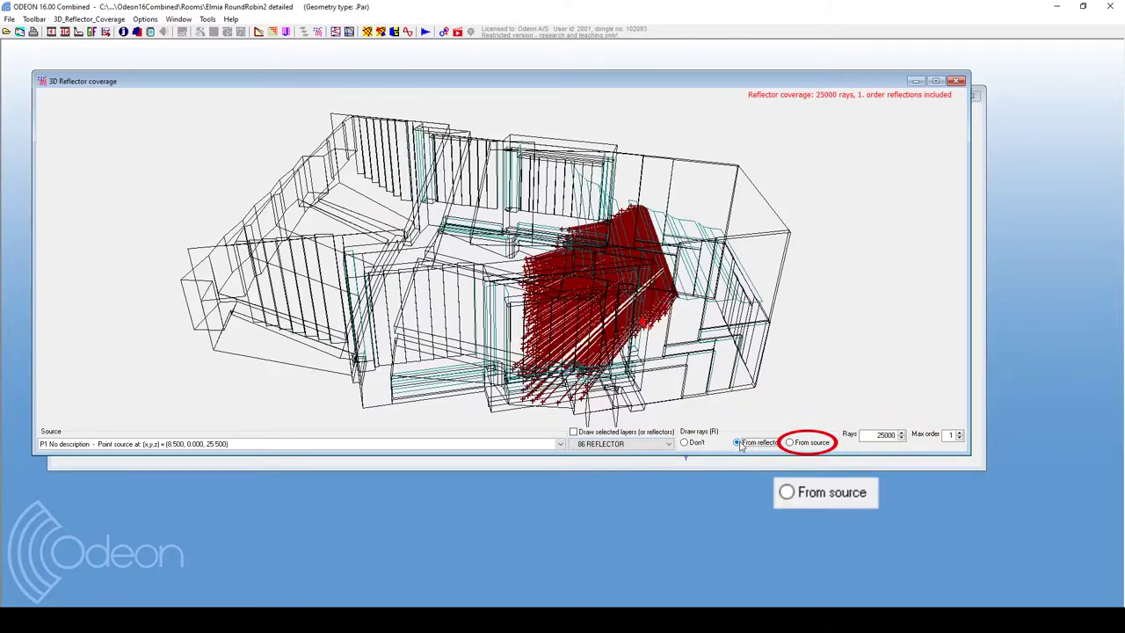
pyautogui.moveTo(715, 342); pyautogui.dragTo(606, 377)
pyautogui.click(790, 443)
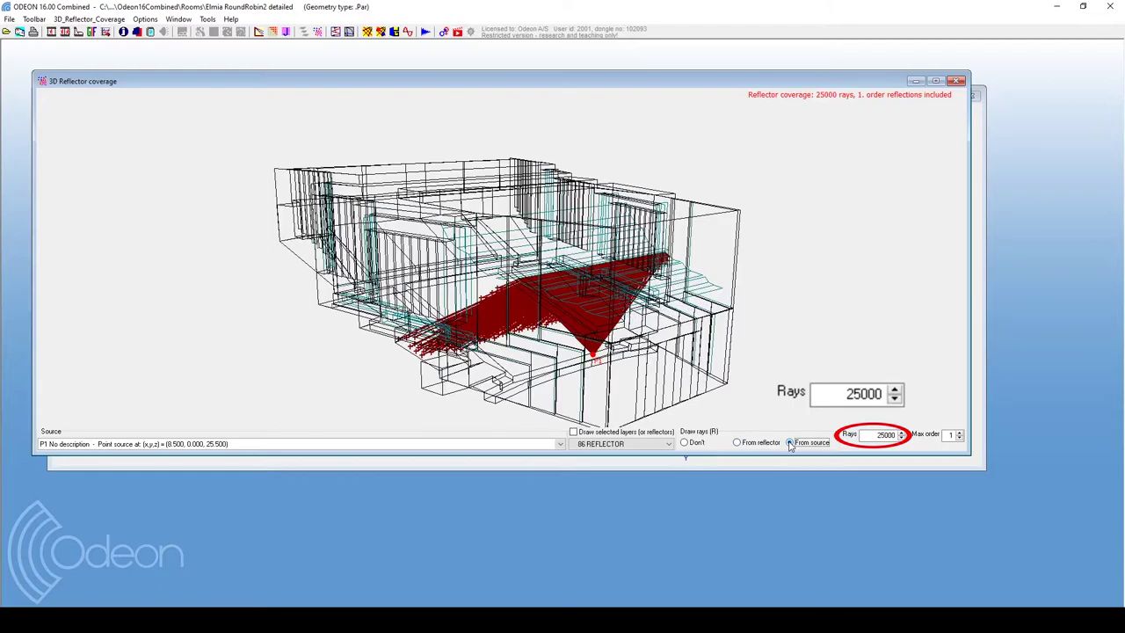
# Step: Set the ray count to 5000 after trying 20000 and returning to 25000
pyautogui.moveTo(595, 330); pyautogui.dragTo(686, 364)
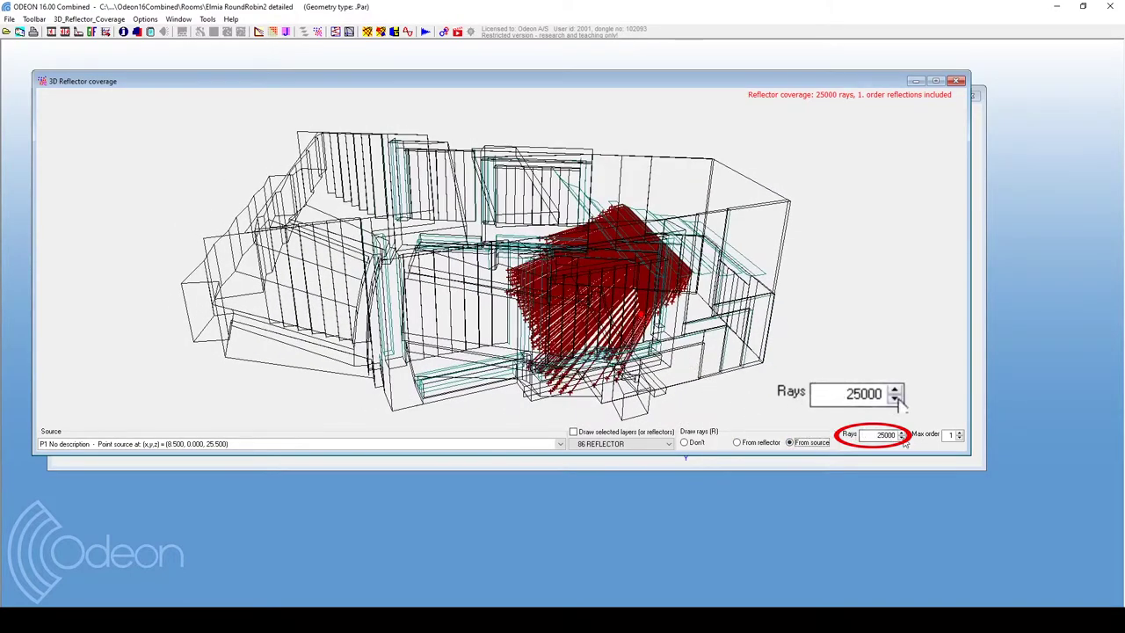
pyautogui.click(902, 438)
pyautogui.click(902, 439)
pyautogui.click(902, 439)
pyautogui.click(902, 439)
pyautogui.click(902, 439)
pyautogui.click(902, 432)
pyautogui.click(902, 432)
pyautogui.click(902, 432)
pyautogui.click(902, 433)
pyautogui.click(902, 433)
pyautogui.doubleClick(887, 435)
pyautogui.write('5000')
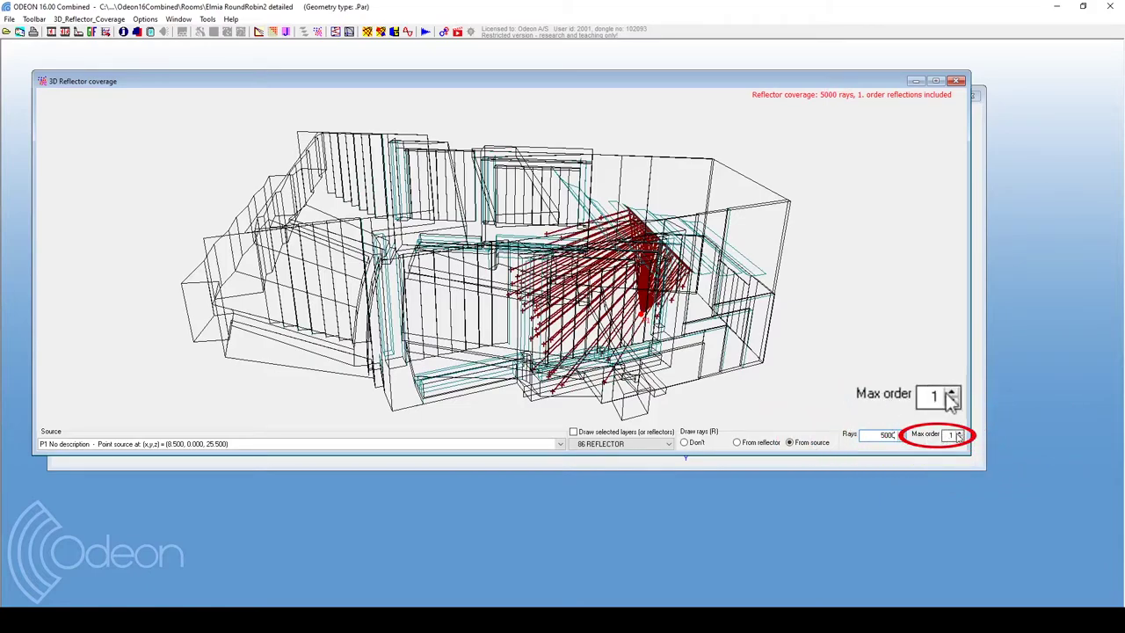
# Step: Raise the maximum reflection order to 4, then return it to 1
pyautogui.click(960, 432)
pyautogui.click(961, 433)
pyautogui.click(960, 432)
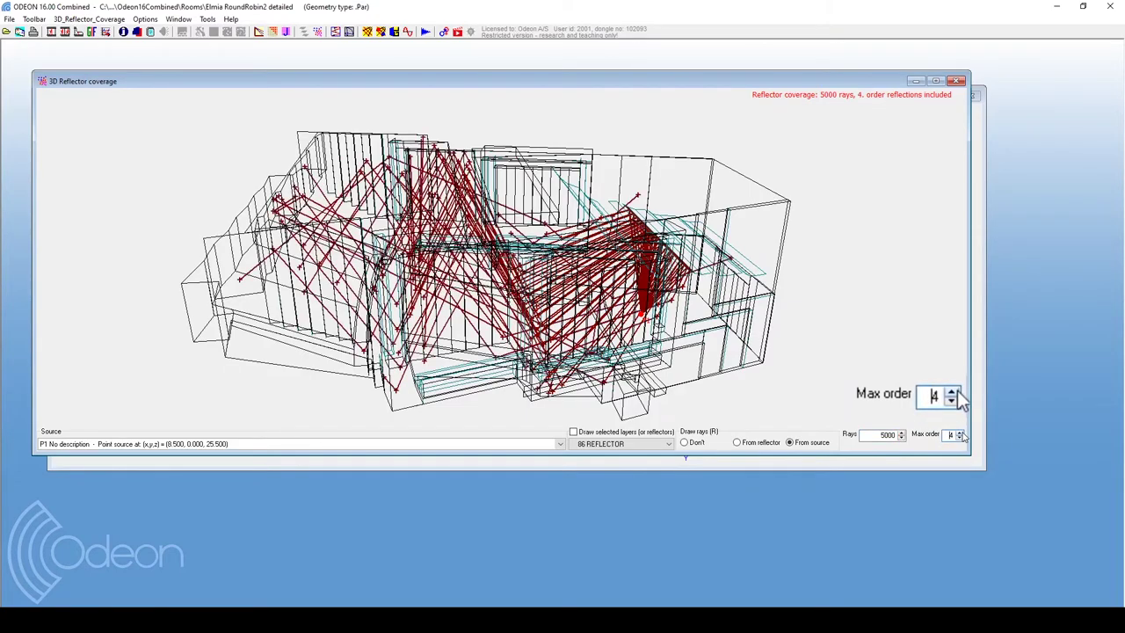
pyautogui.click(961, 437)
pyautogui.click(960, 437)
pyautogui.click(961, 437)
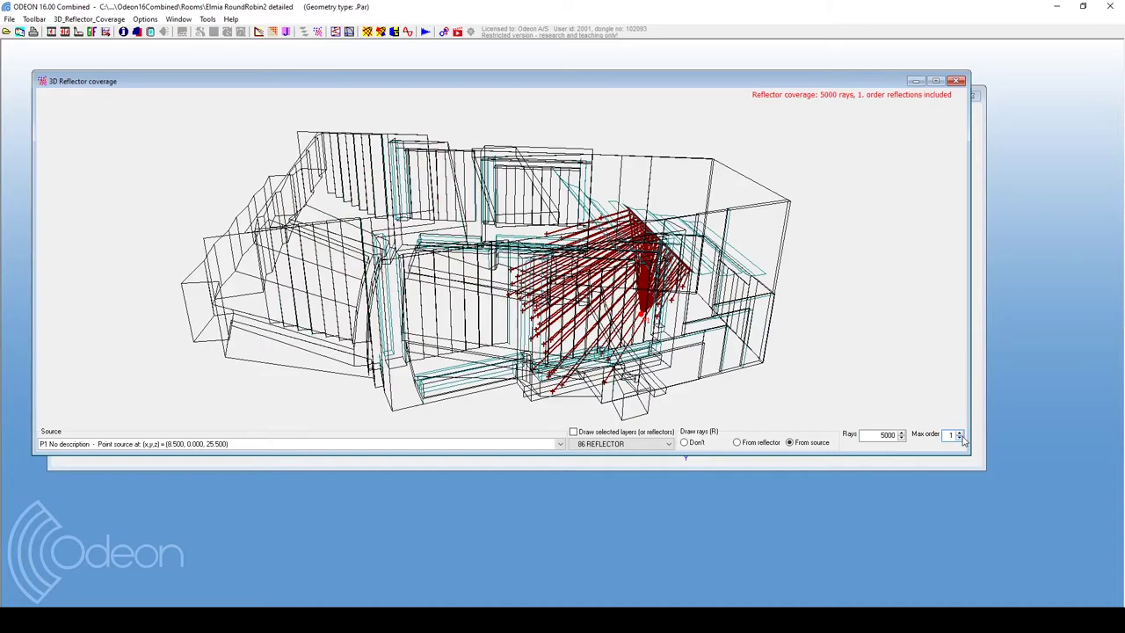